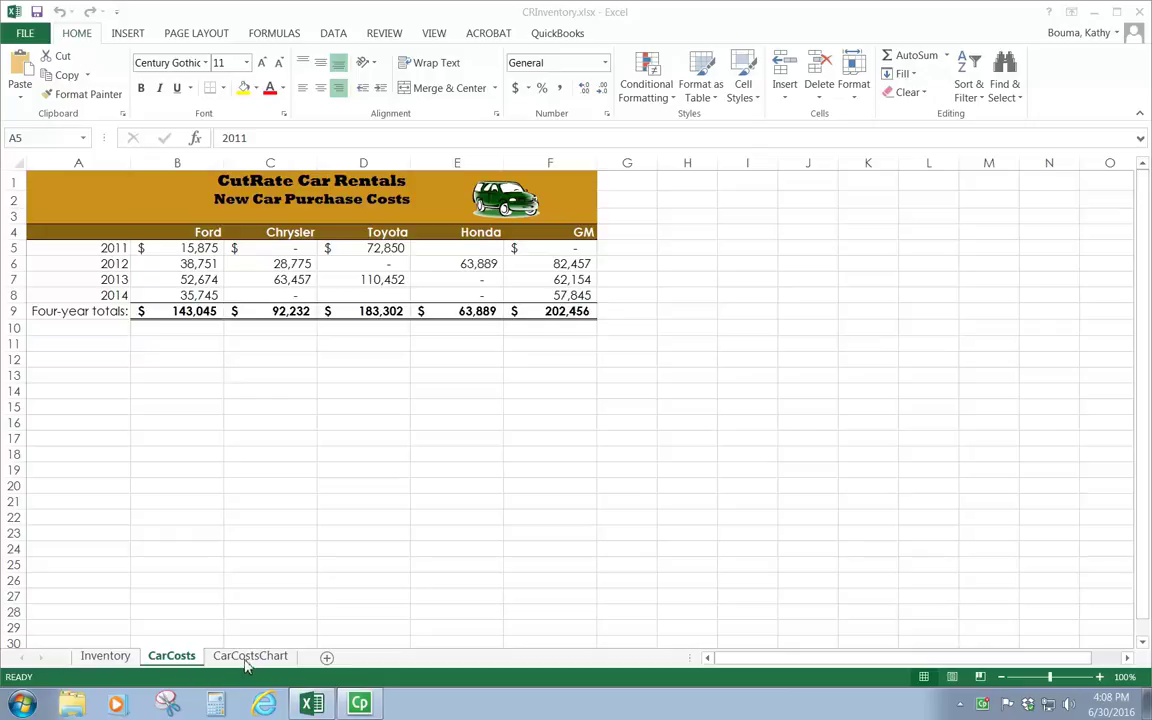
Step: Switch to the Inventory sheet and look over the CutRate Car Rentals vehicle listing
left_click(108, 657)
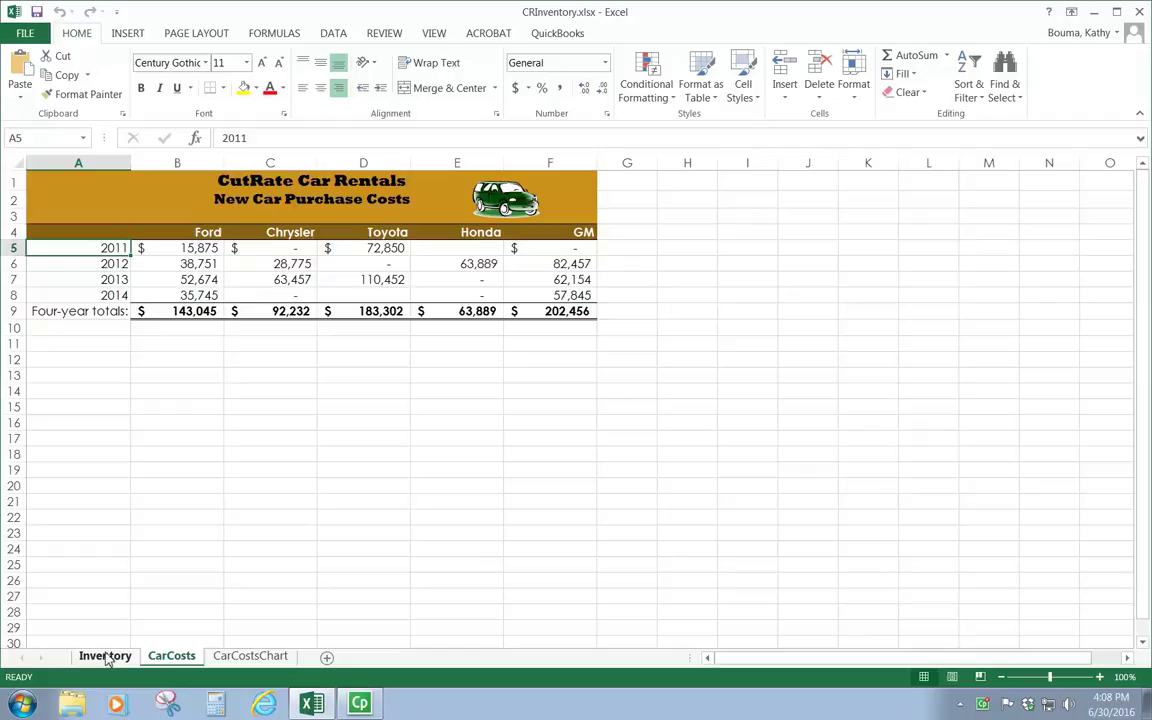
left_click(94, 657)
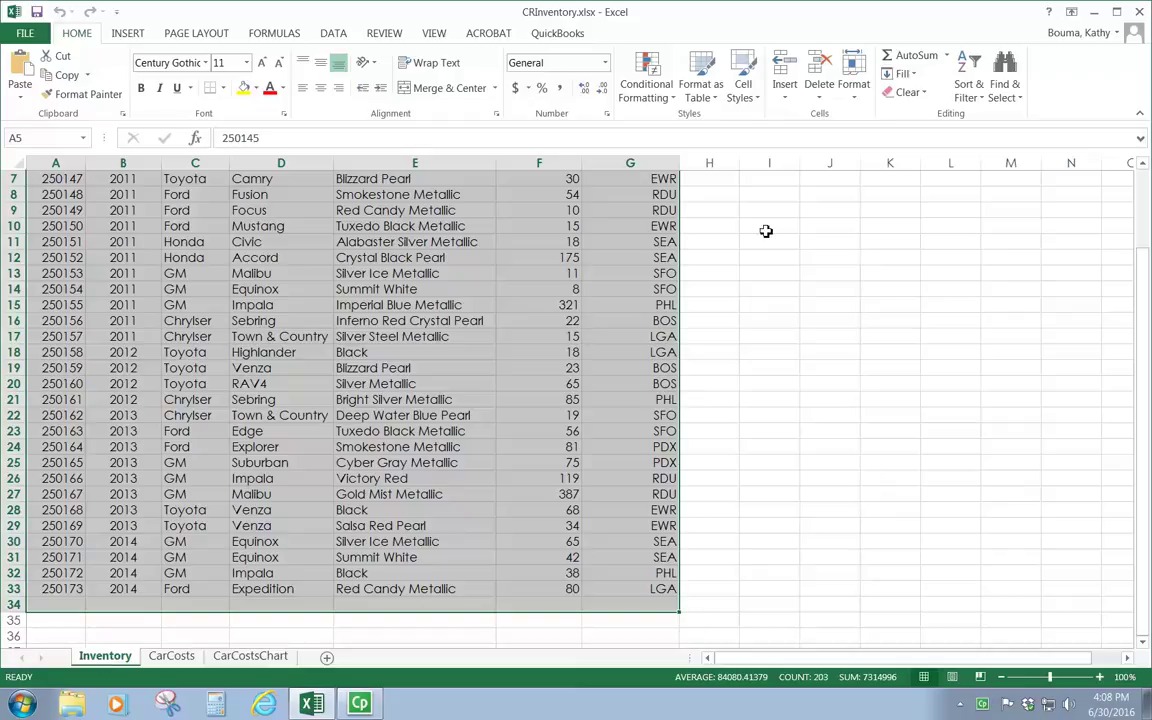
scroll(833, 355, "up", 1)
left_click(663, 210)
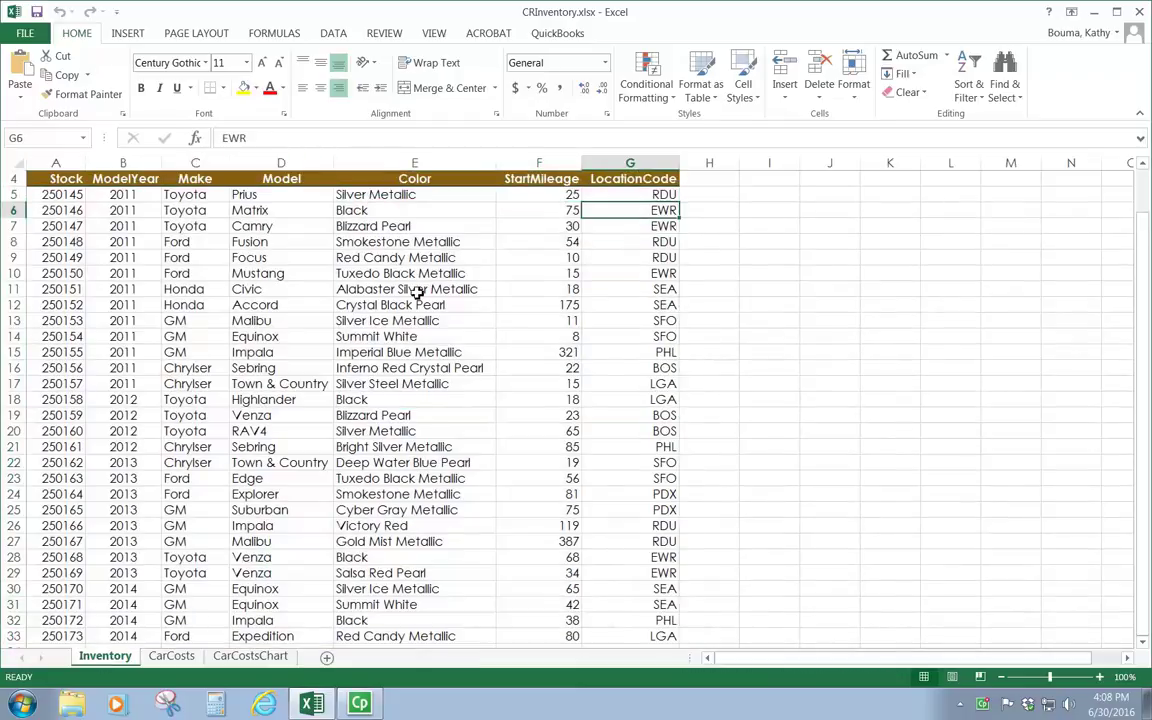
scroll(808, 416, "down", 3)
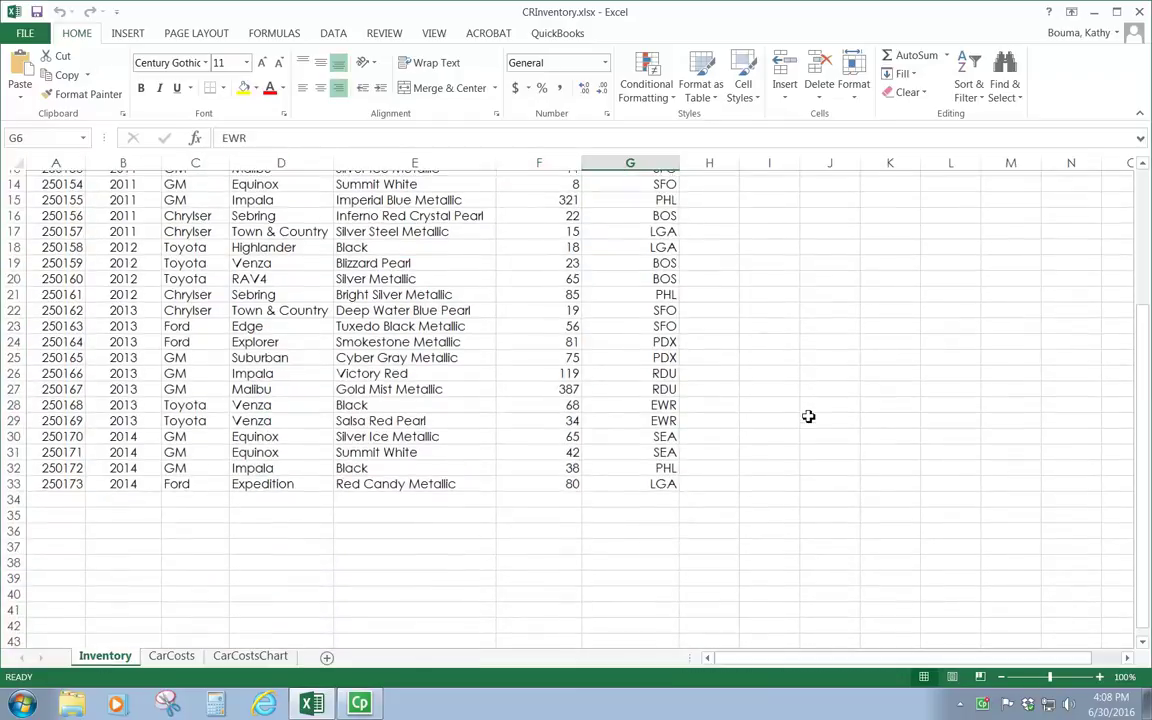
scroll(808, 416, "up", 4)
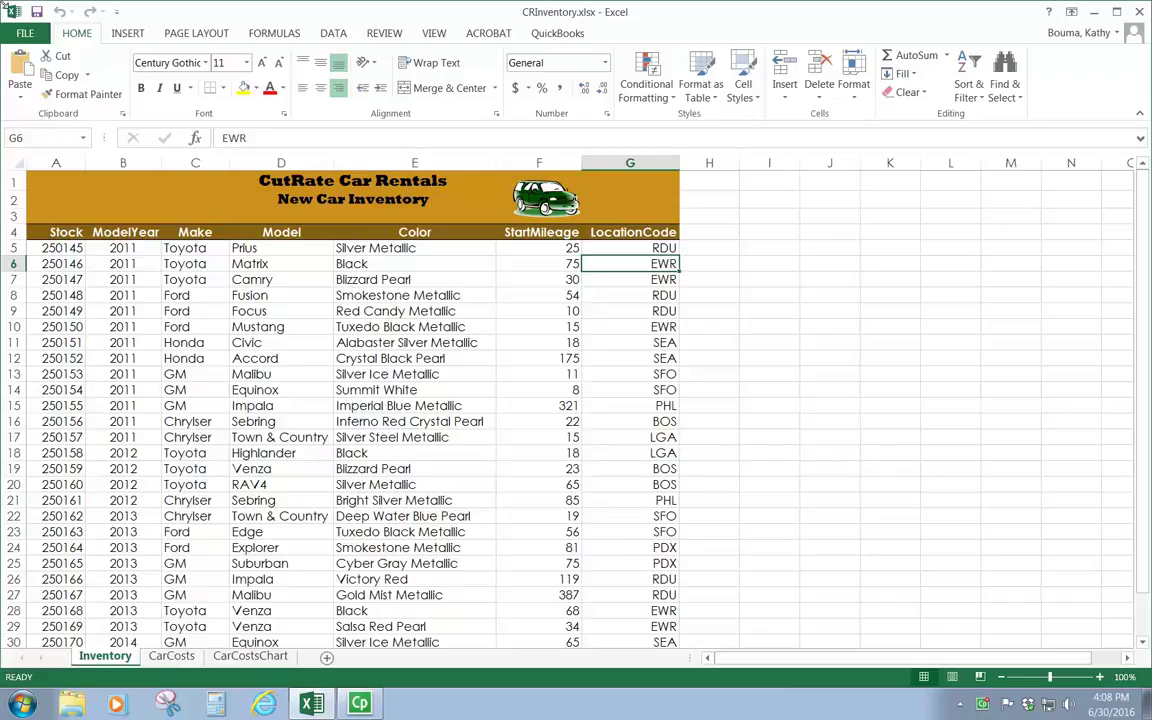
Step: Go to FILE > Export > Change File Type for the CRInventory workbook
left_click(28, 33)
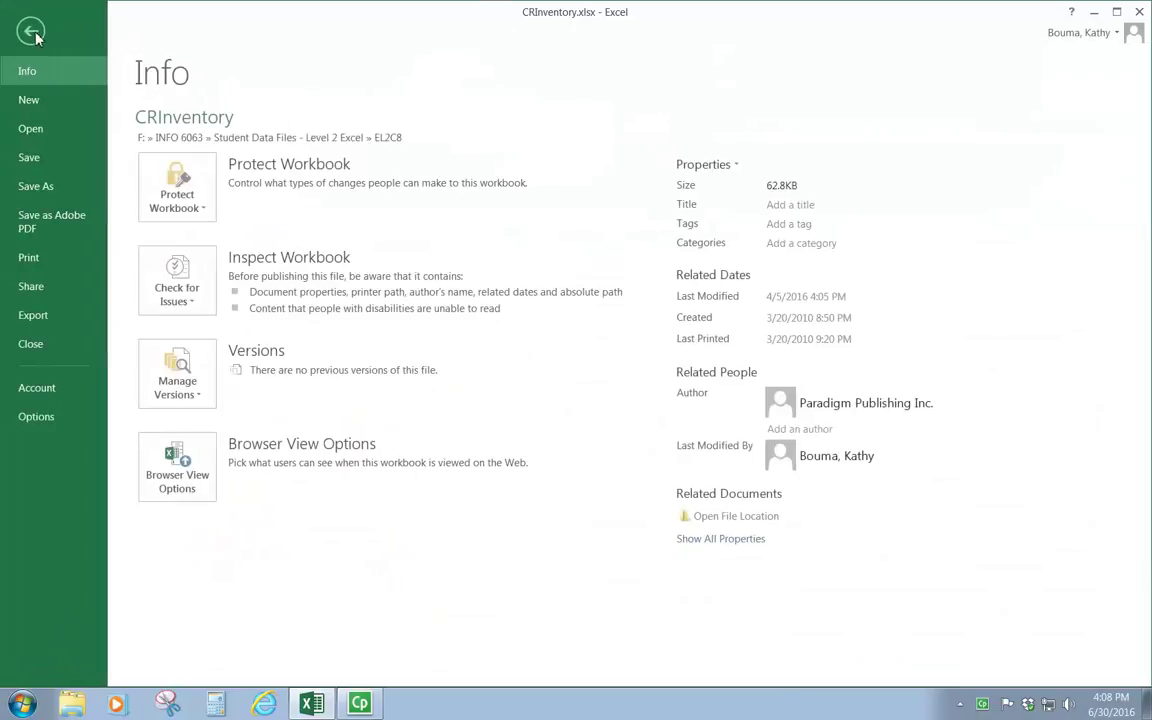
left_click(31, 318)
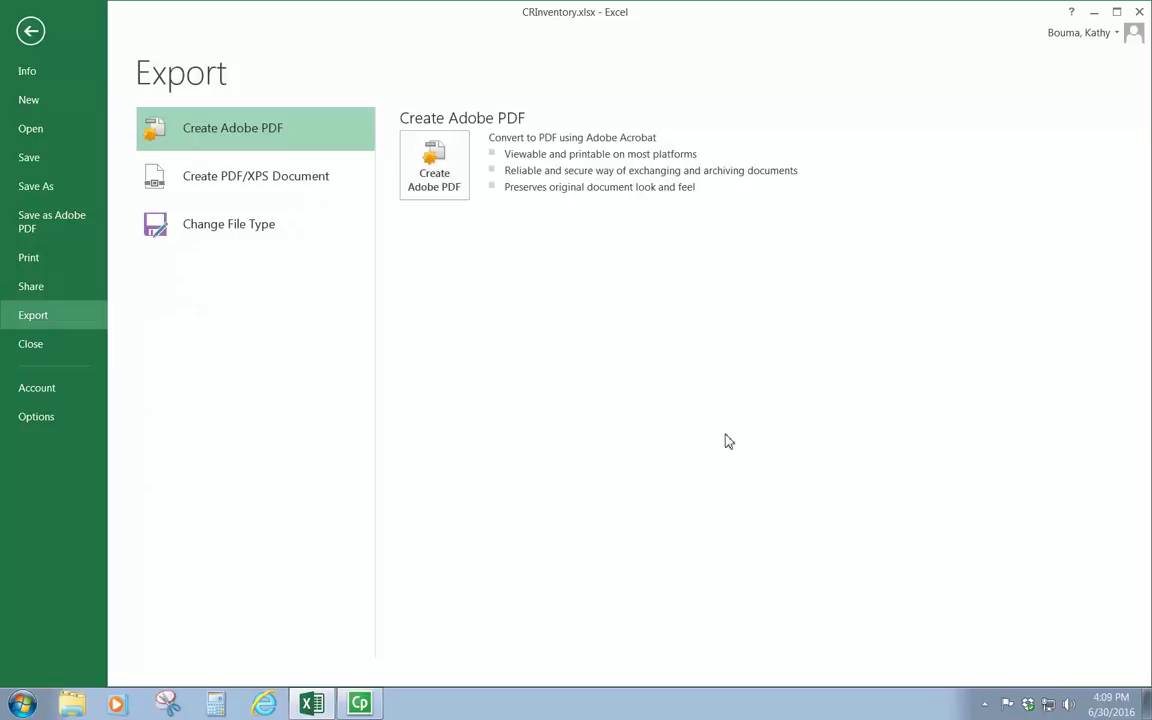
left_click(239, 228)
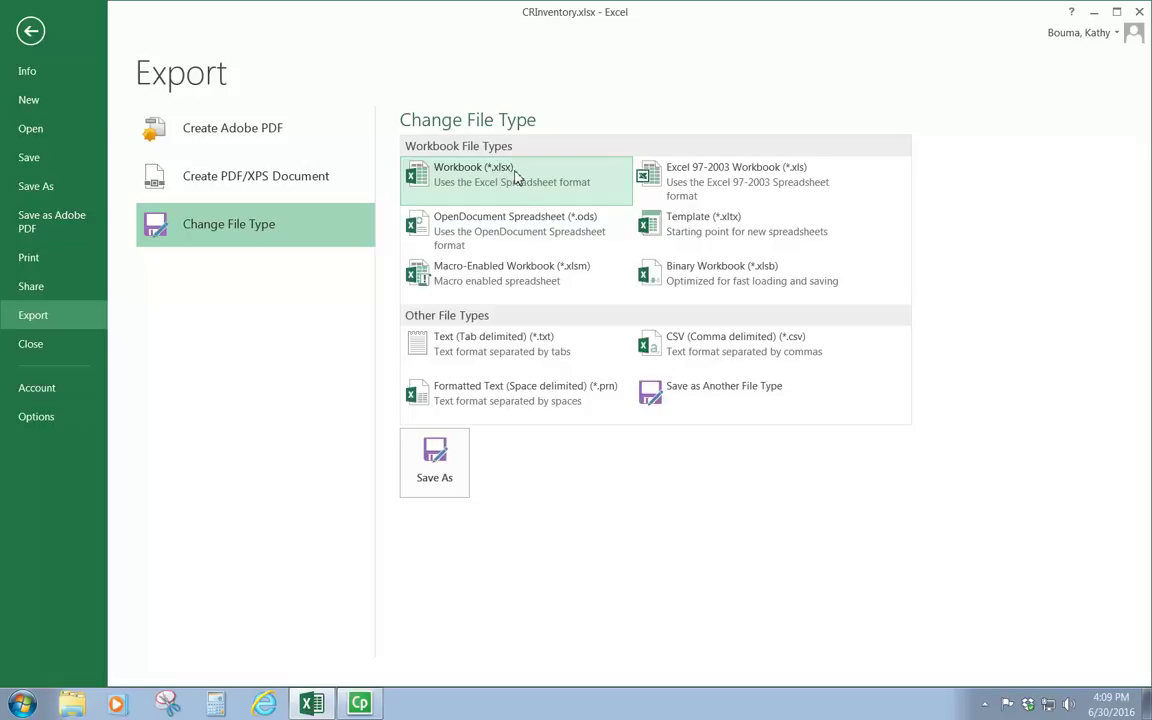
Step: Pick CSV (Comma delimited) (*.csv) under Other File Types
left_click(679, 345)
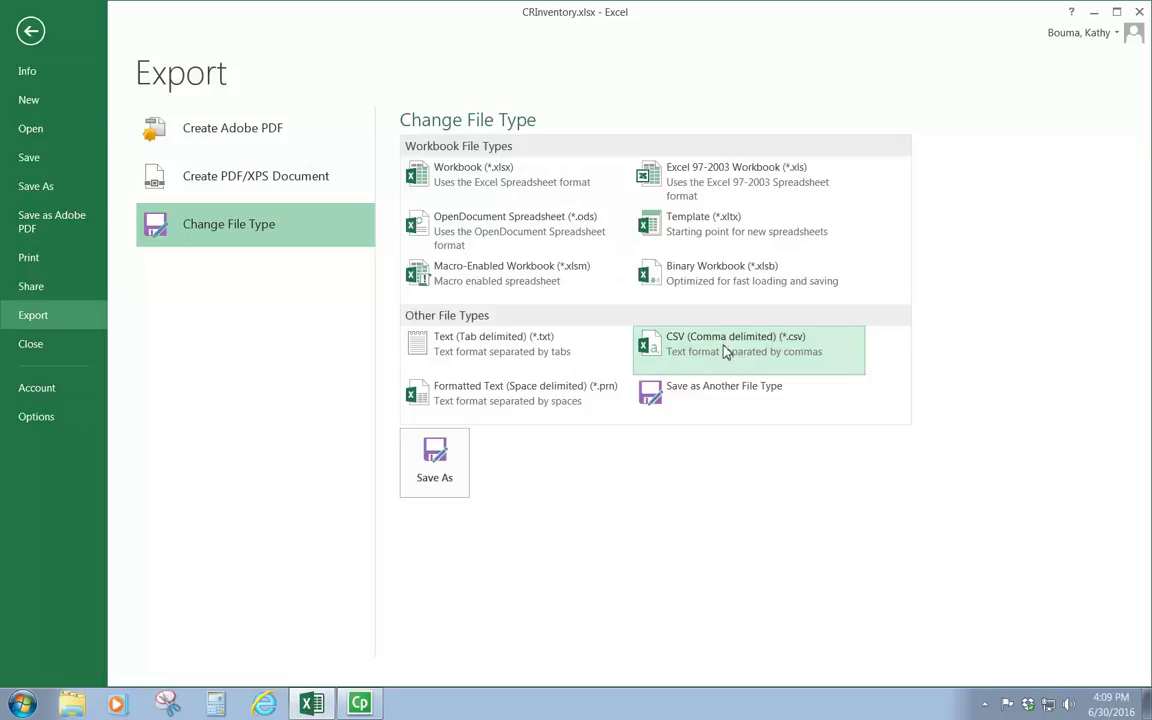
Step: Save the file as 'Export practice file csv format' on the Desktop
left_click(430, 462)
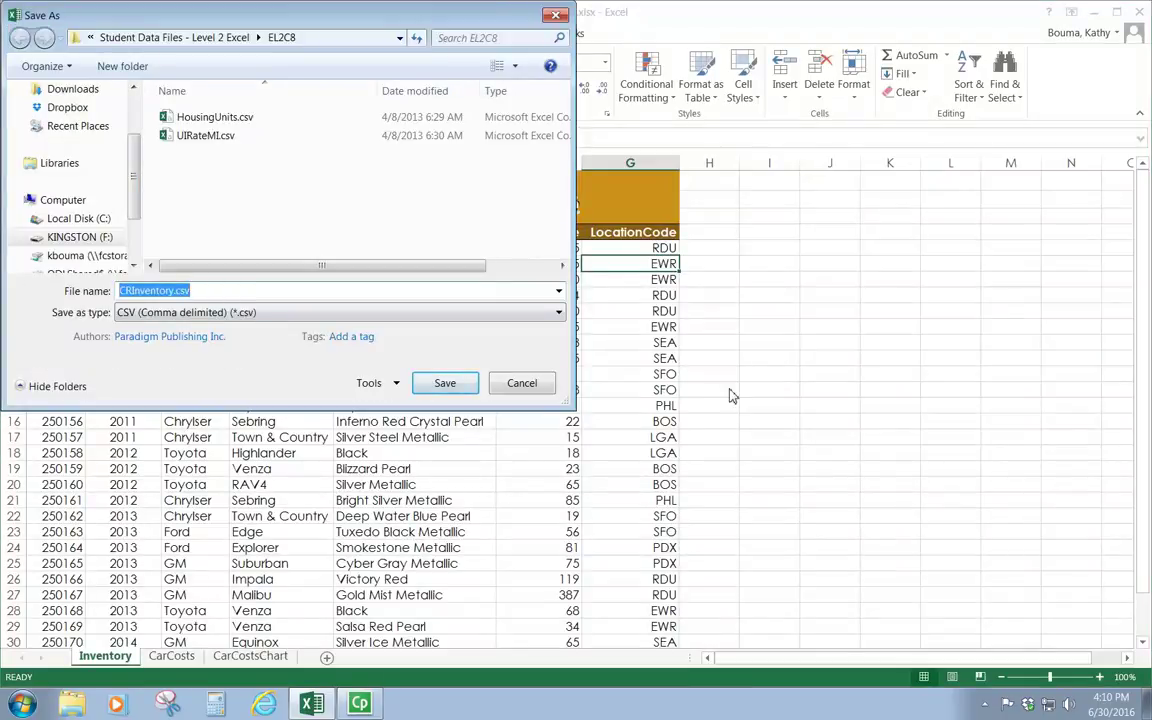
type("E")
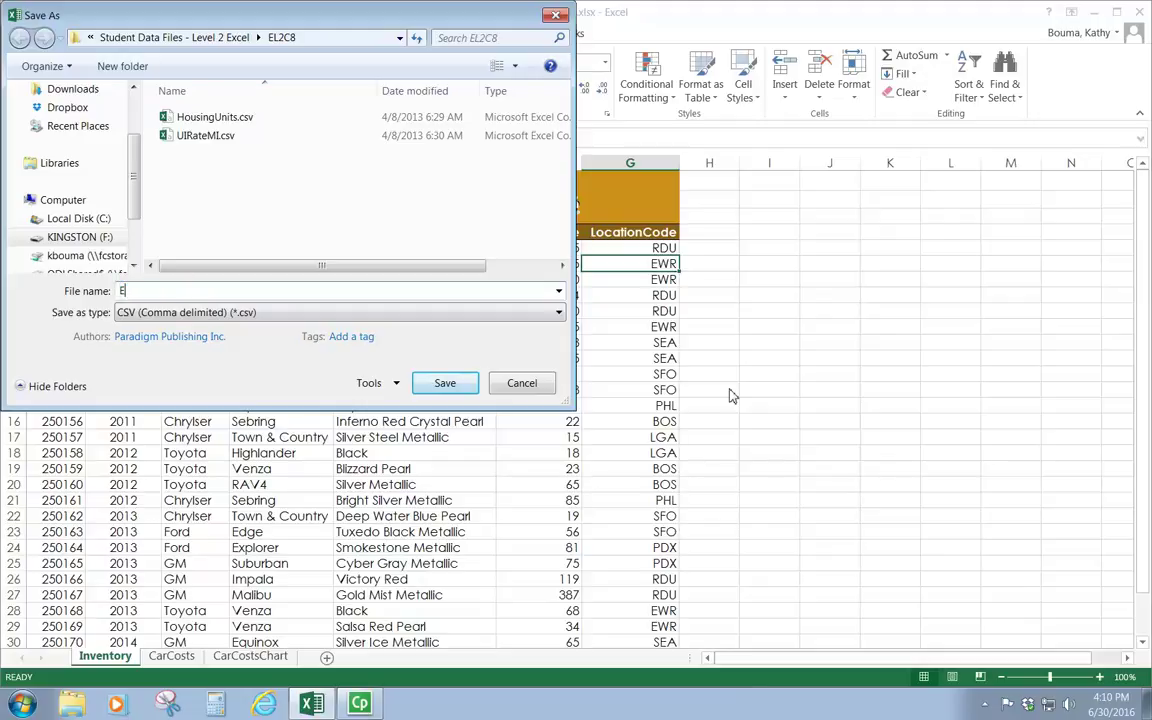
type("xport practice file csv format")
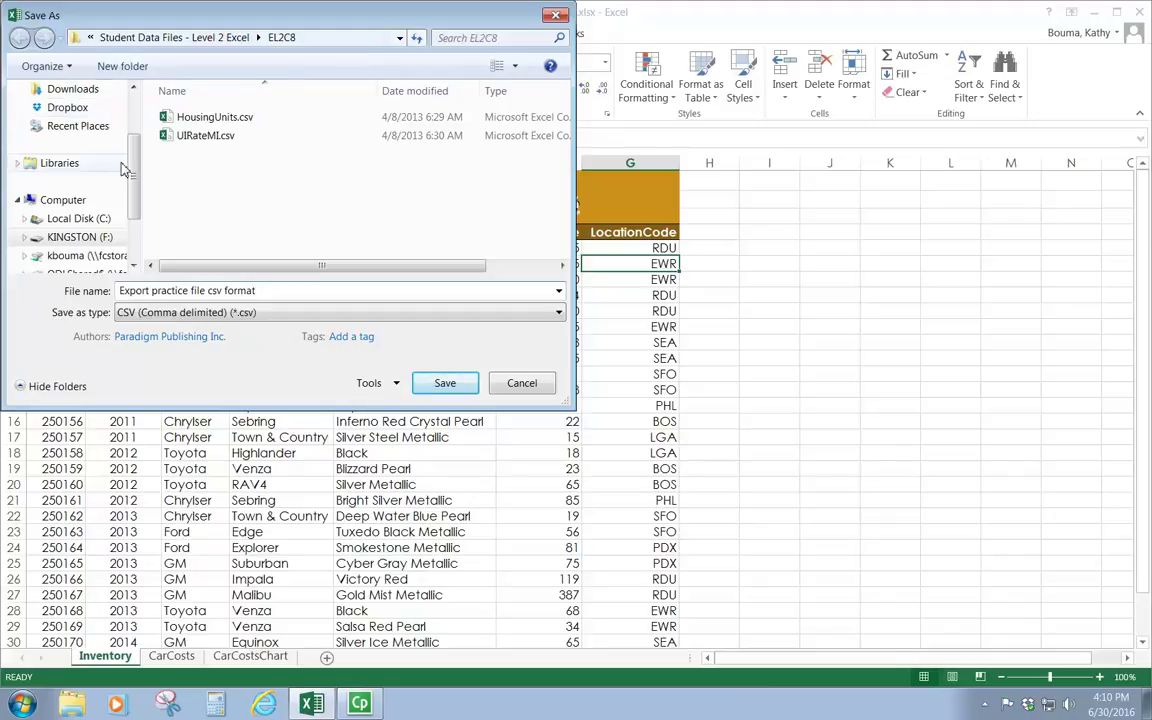
scroll(136, 149, "up", 3)
left_click(73, 155)
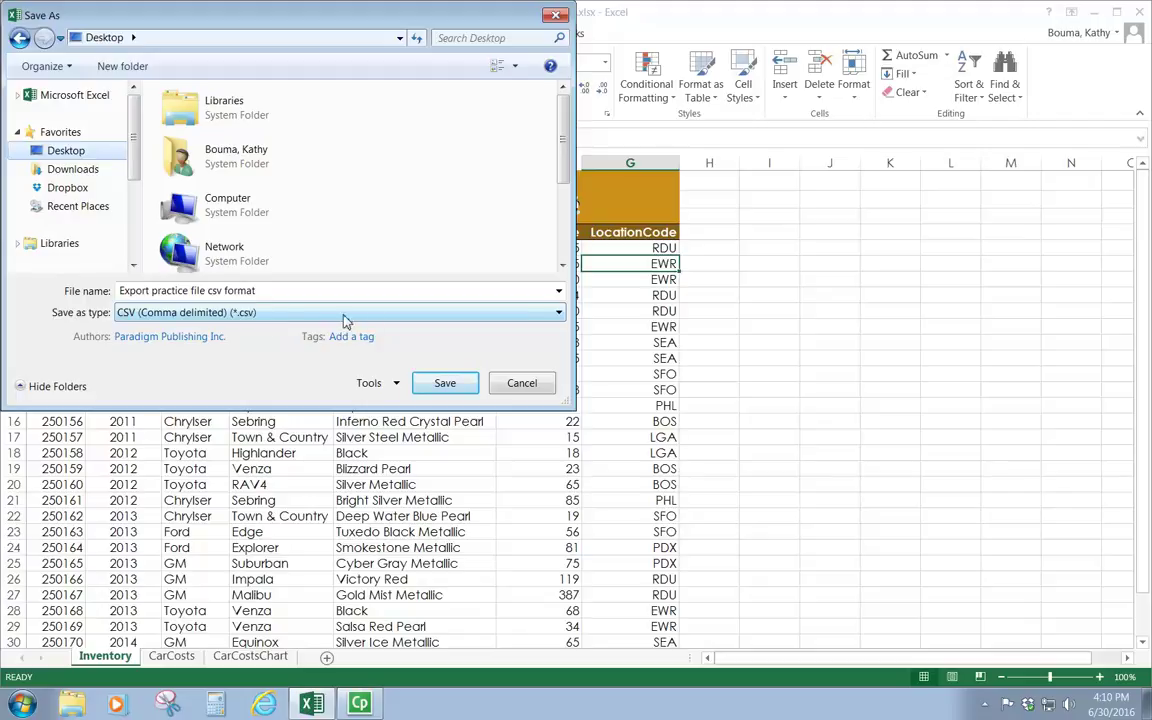
left_click(445, 383)
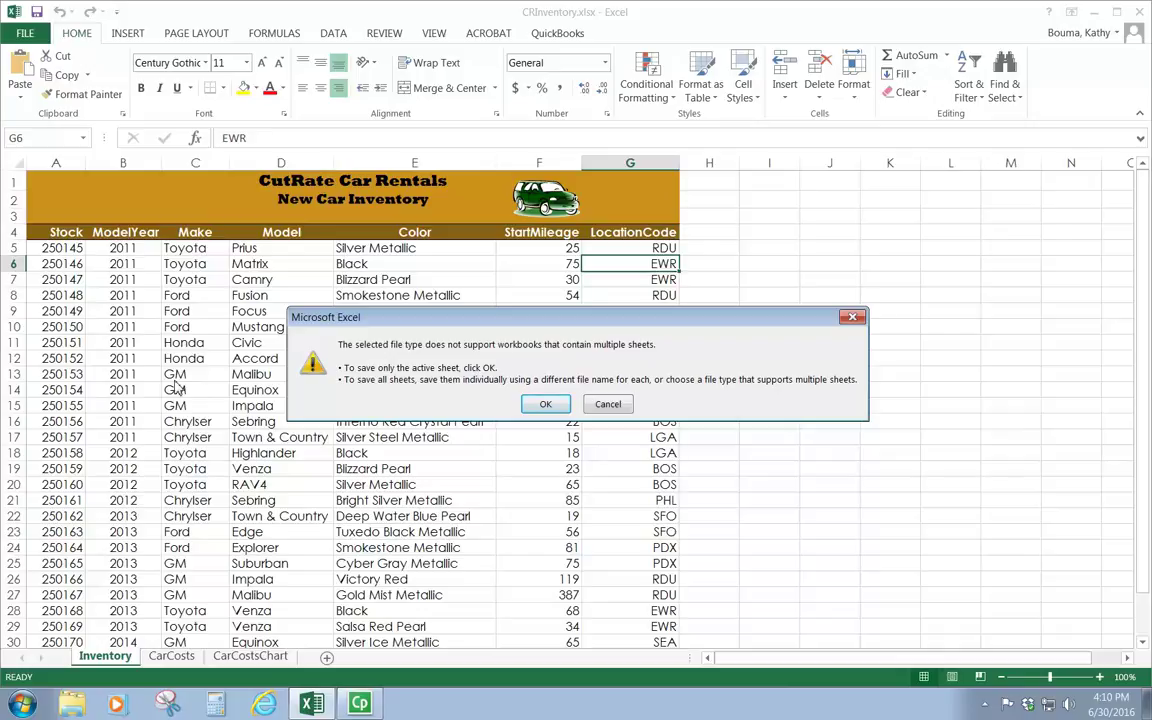
Step: Confirm the multiple-sheets warning so only the active Inventory sheet is saved
left_click(541, 405)
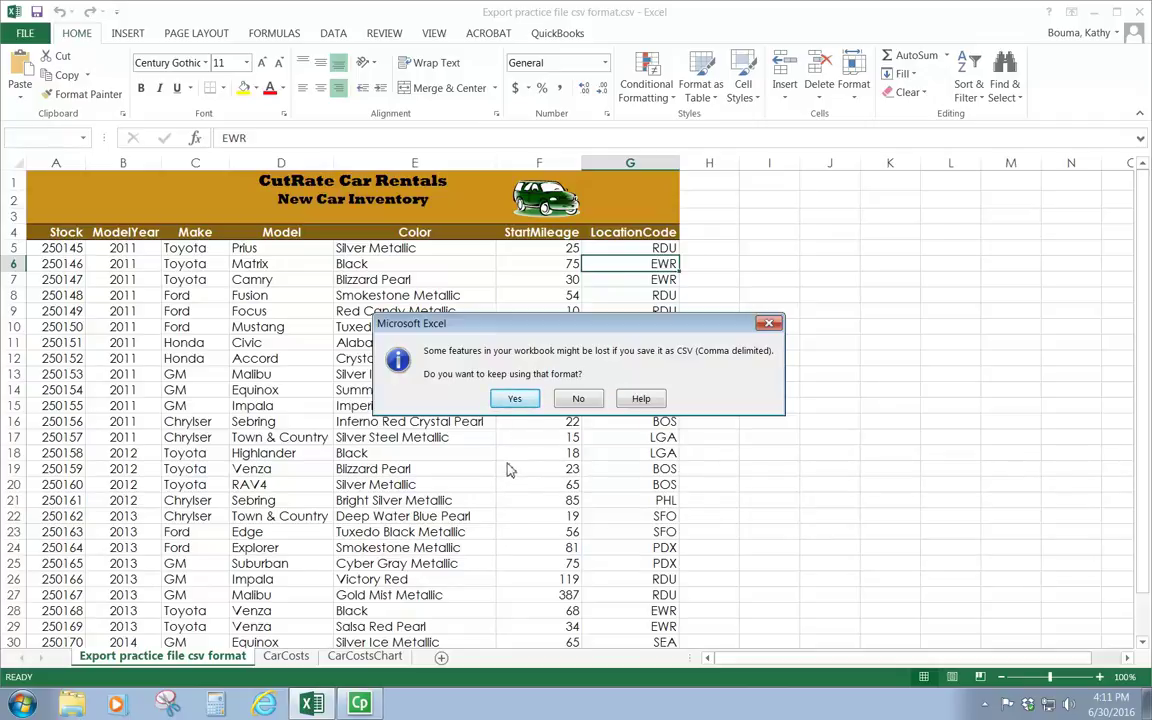
Step: Keep the CSV format, then close Excel choosing Don't Save
left_click(515, 400)
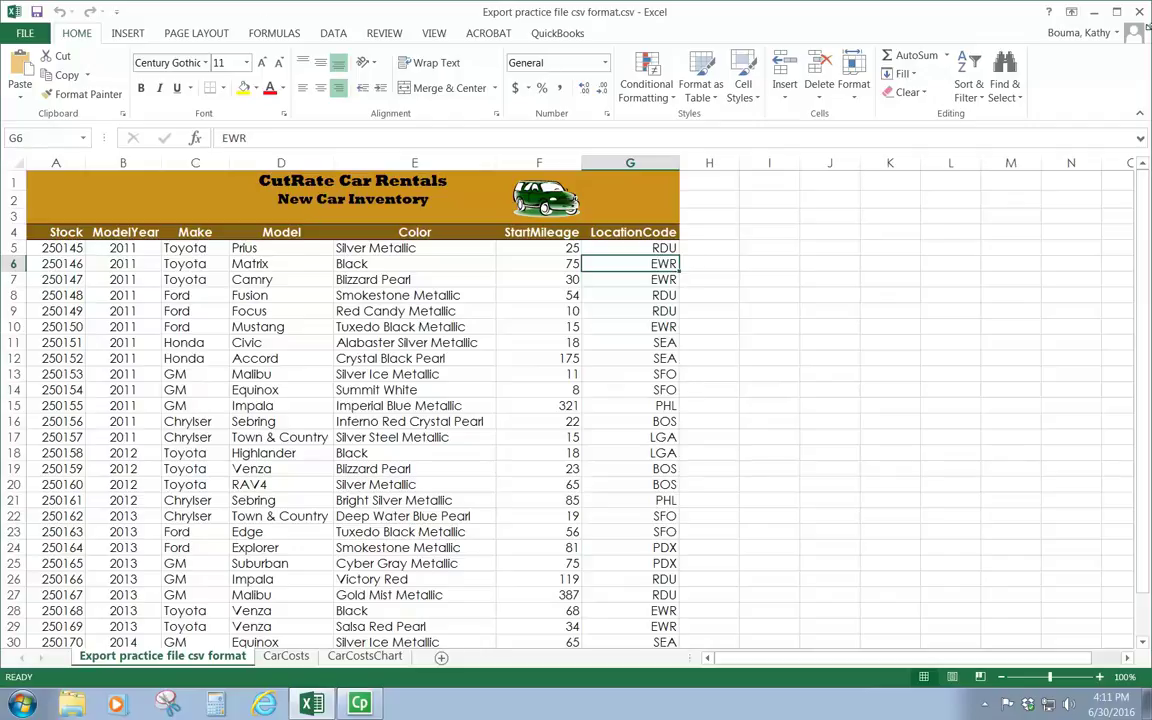
left_click(1138, 11)
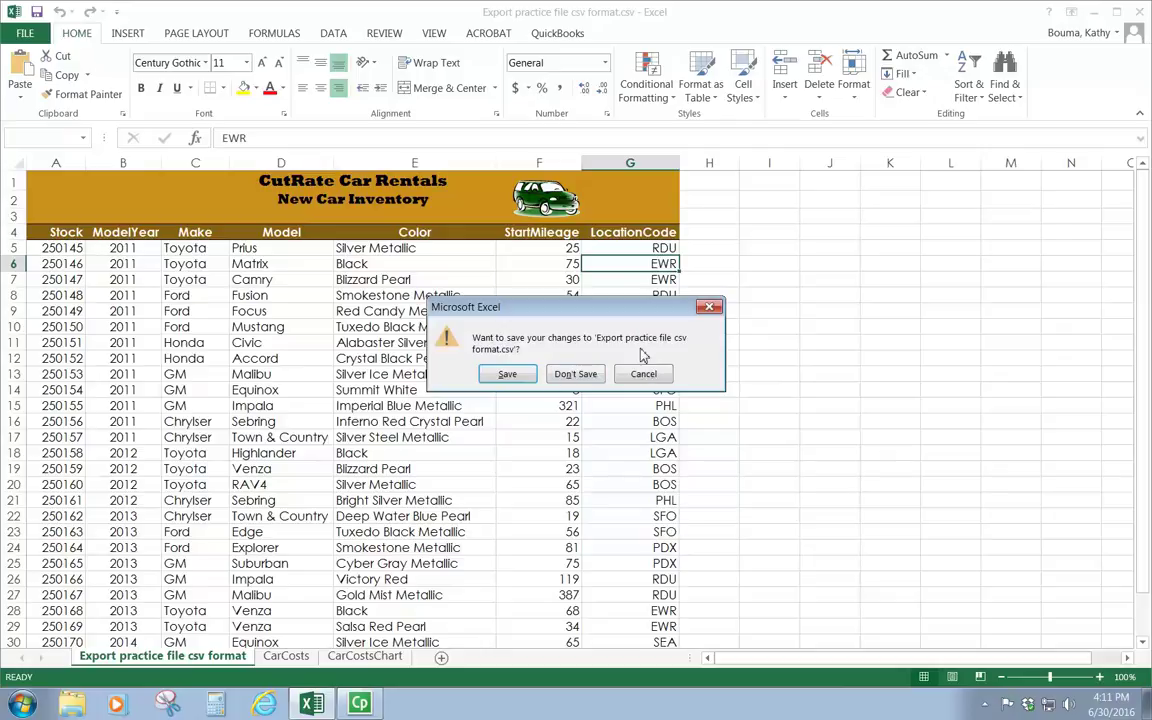
left_click(575, 376)
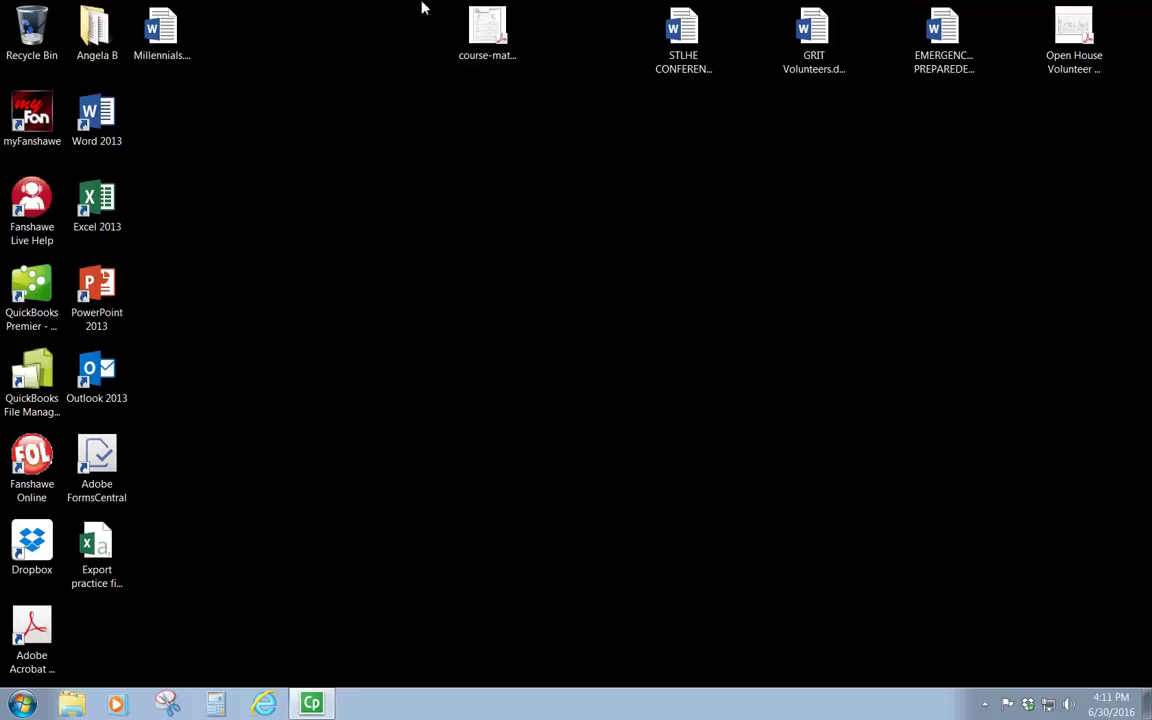
Step: Launch Notepad through a Start menu search for 'note'
left_click_drag(101, 546, 557, 203)
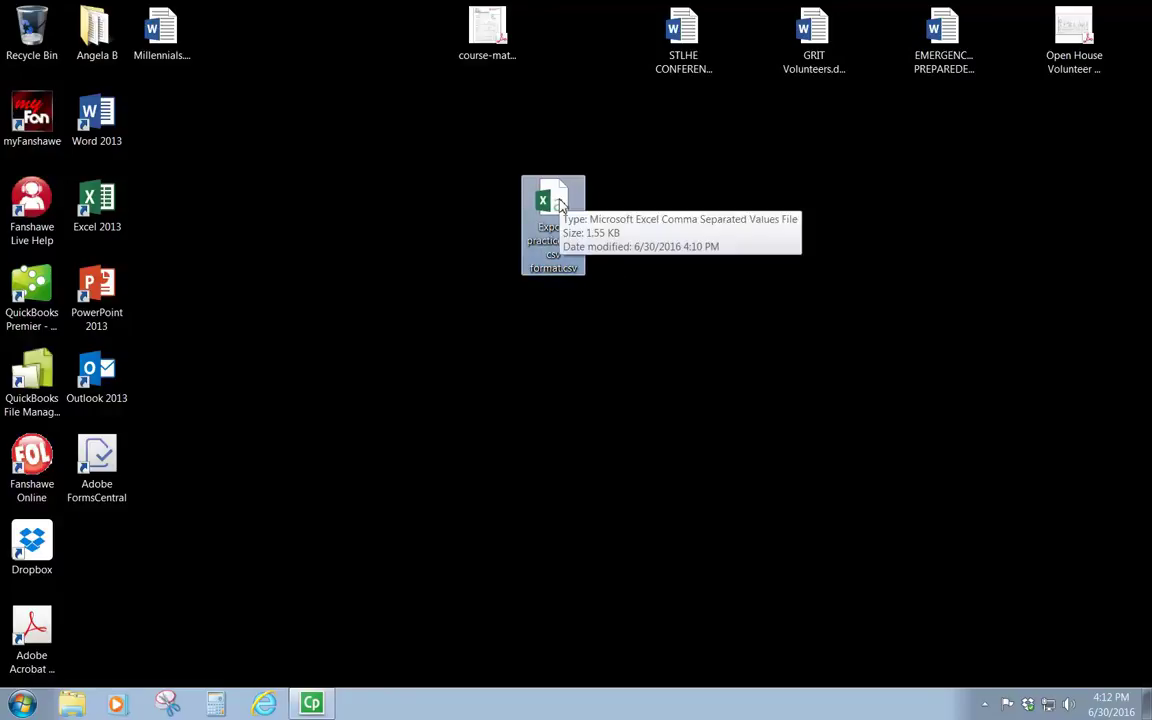
left_click(20, 700)
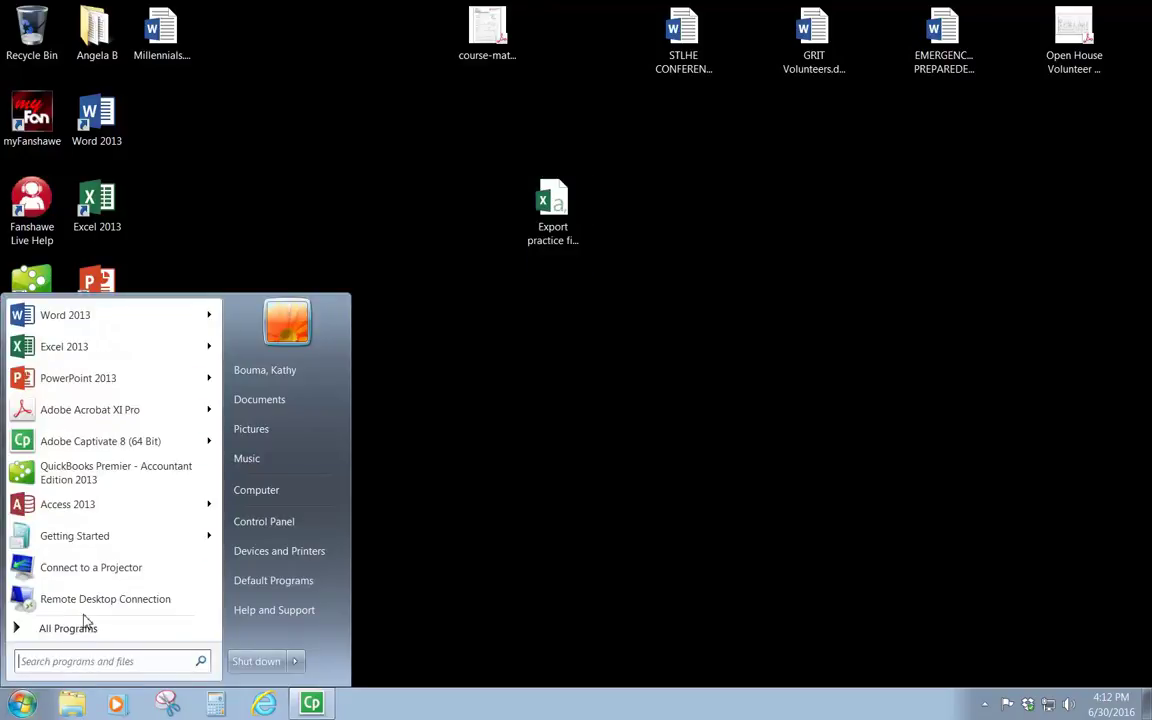
left_click(49, 662)
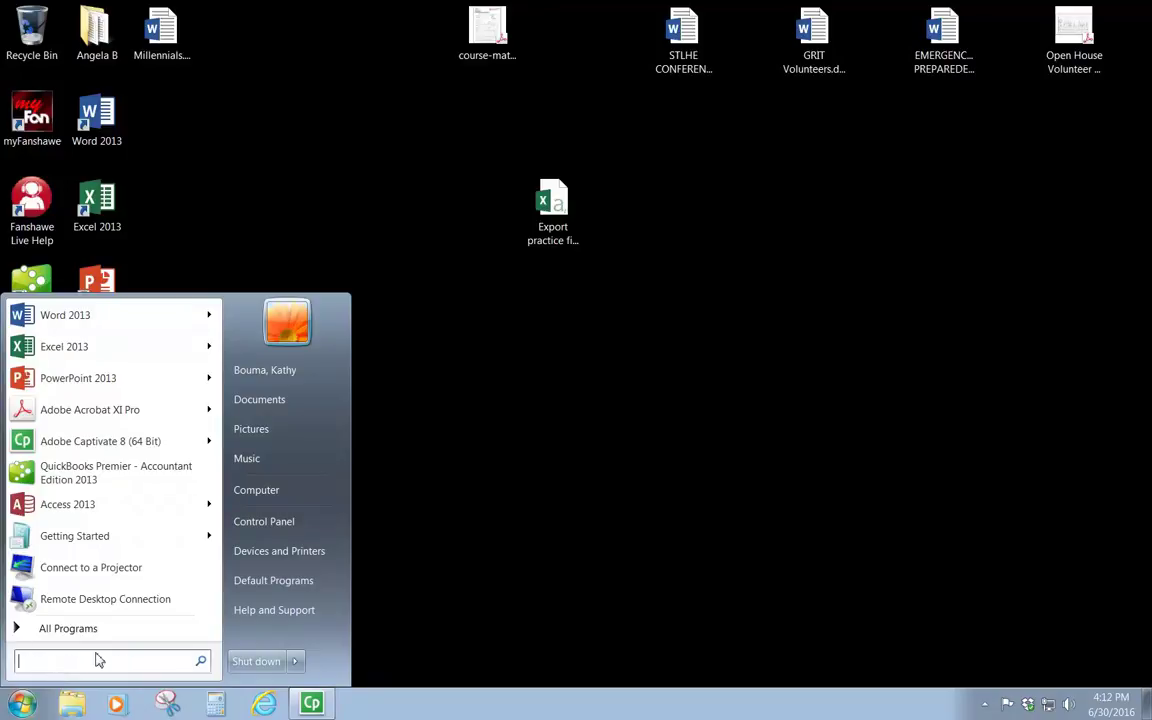
type("note")
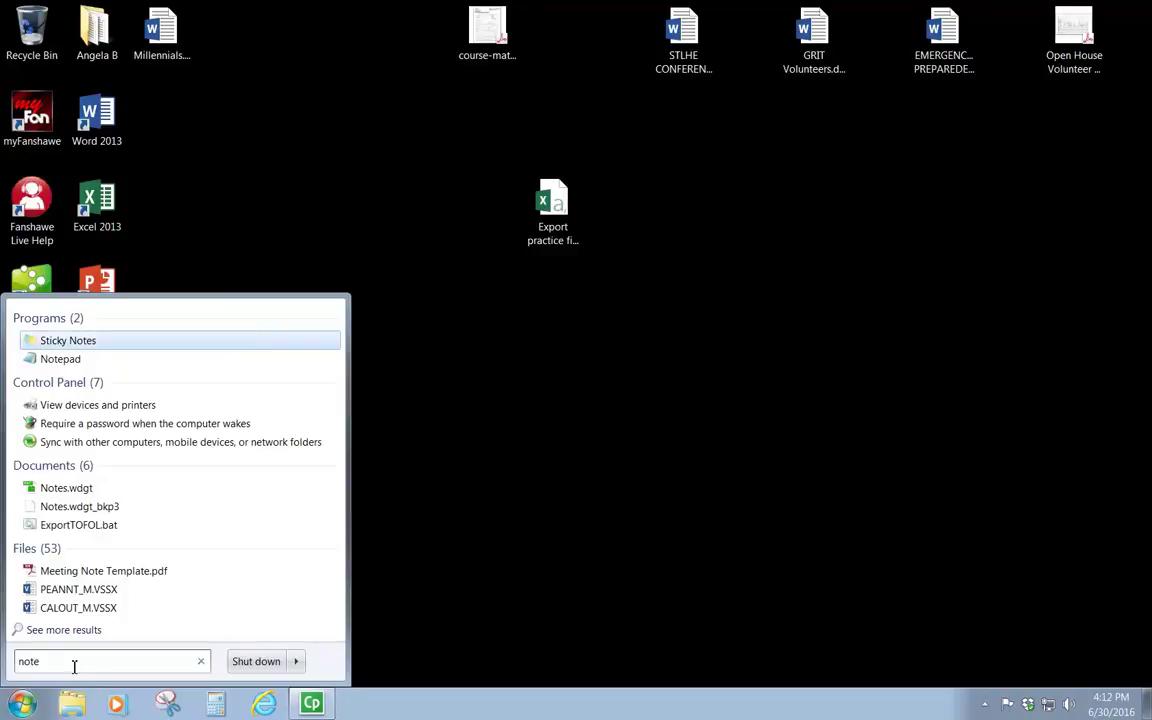
left_click(75, 360)
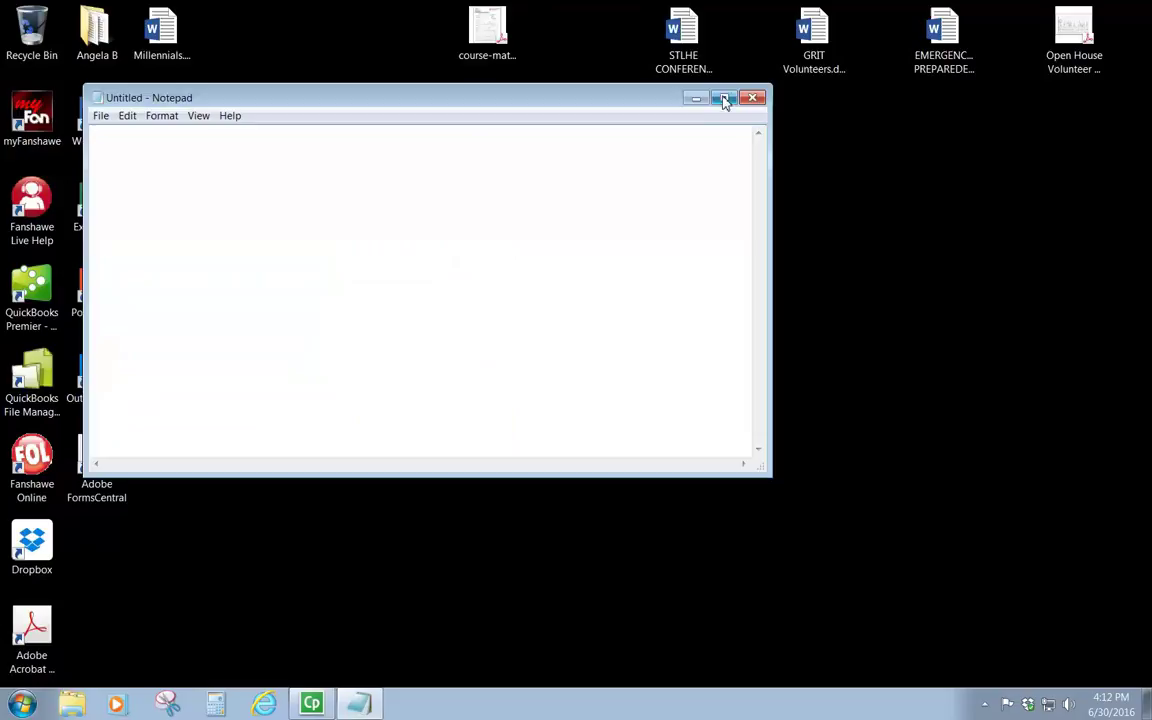
Step: Maximize Notepad, try File > Open on the Desktop, then cancel the dialog
left_click(725, 101)
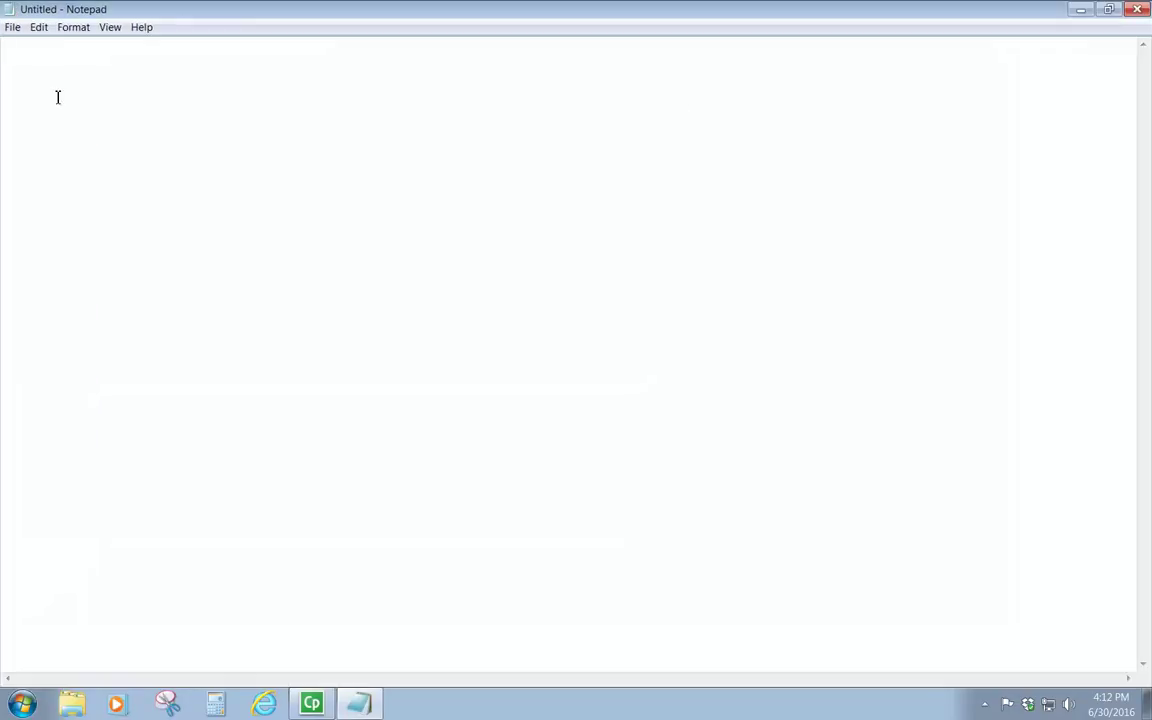
left_click(9, 27)
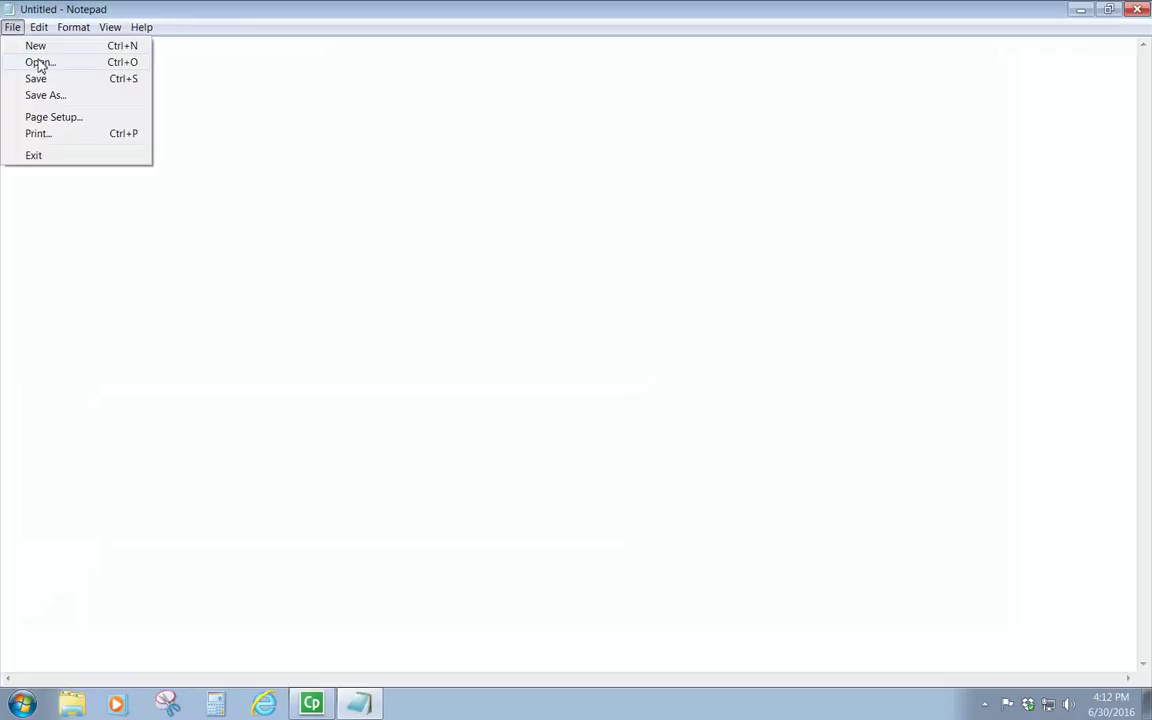
left_click(40, 63)
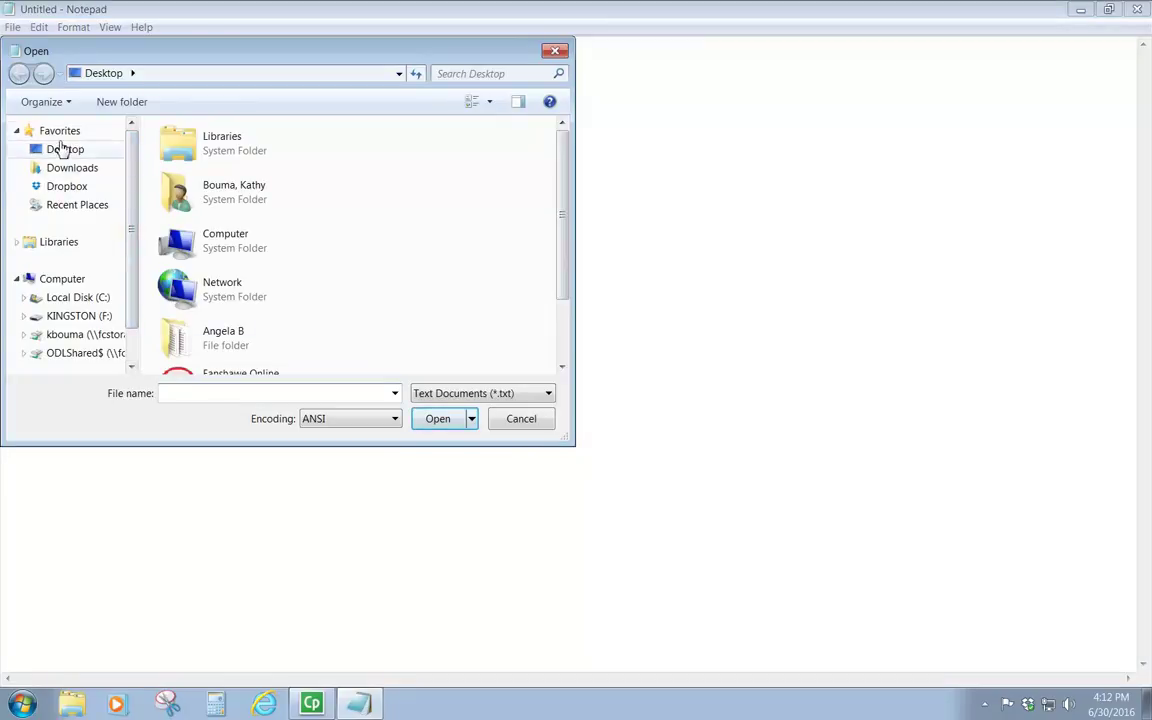
left_click(62, 151)
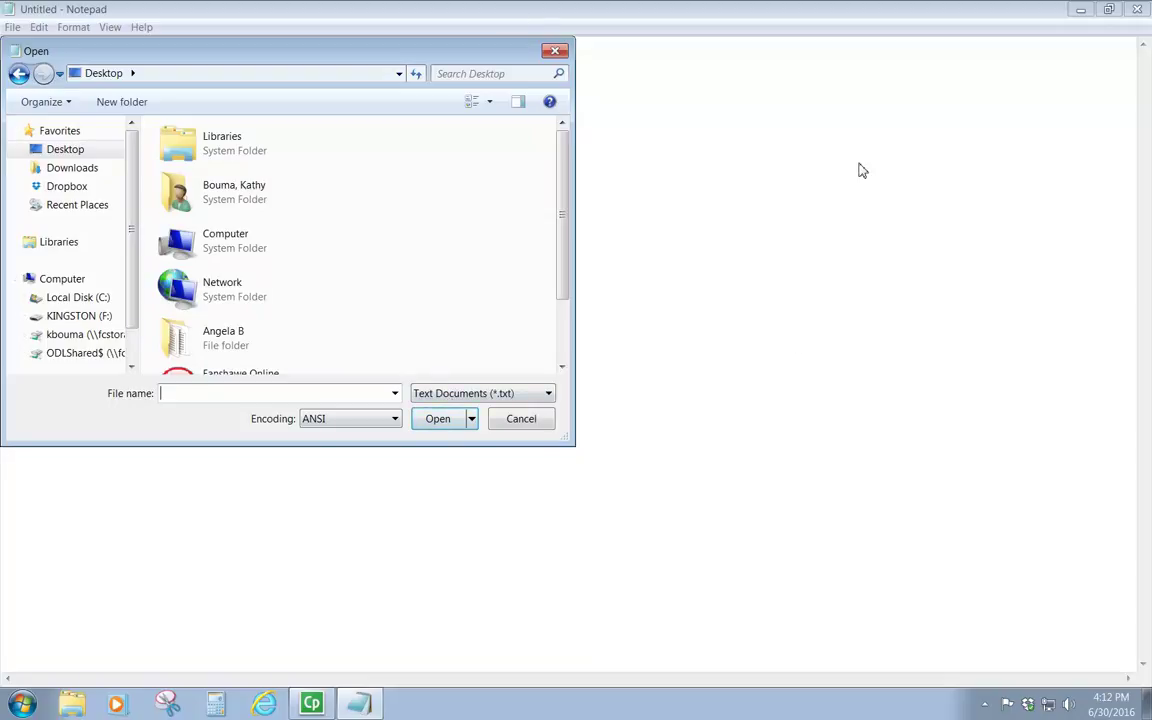
type("pr")
key("BackSpace")
type("rac")
key("BackSpace")
key("BackSpace")
key("BackSpace")
key("BackSpace")
left_click_drag(500, 51, 668, 200)
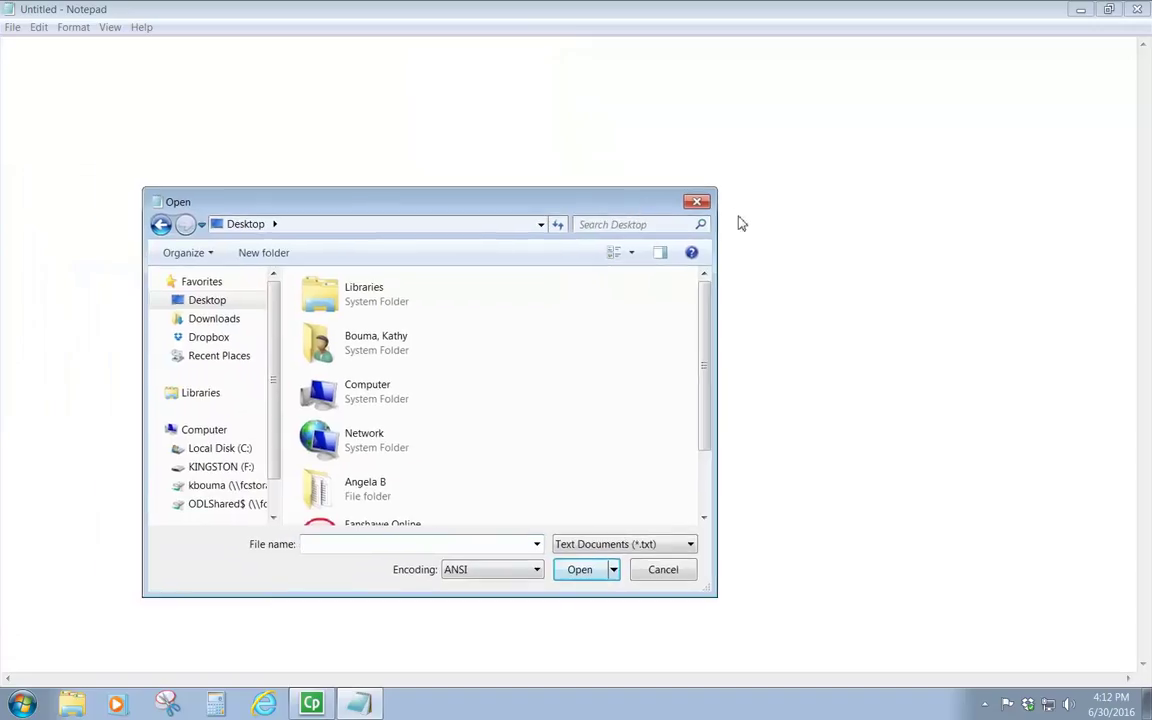
left_click(663, 570)
Step: Restore Notepad to a smaller window and move the CSV icon to the desktop's upper right
left_click(1110, 10)
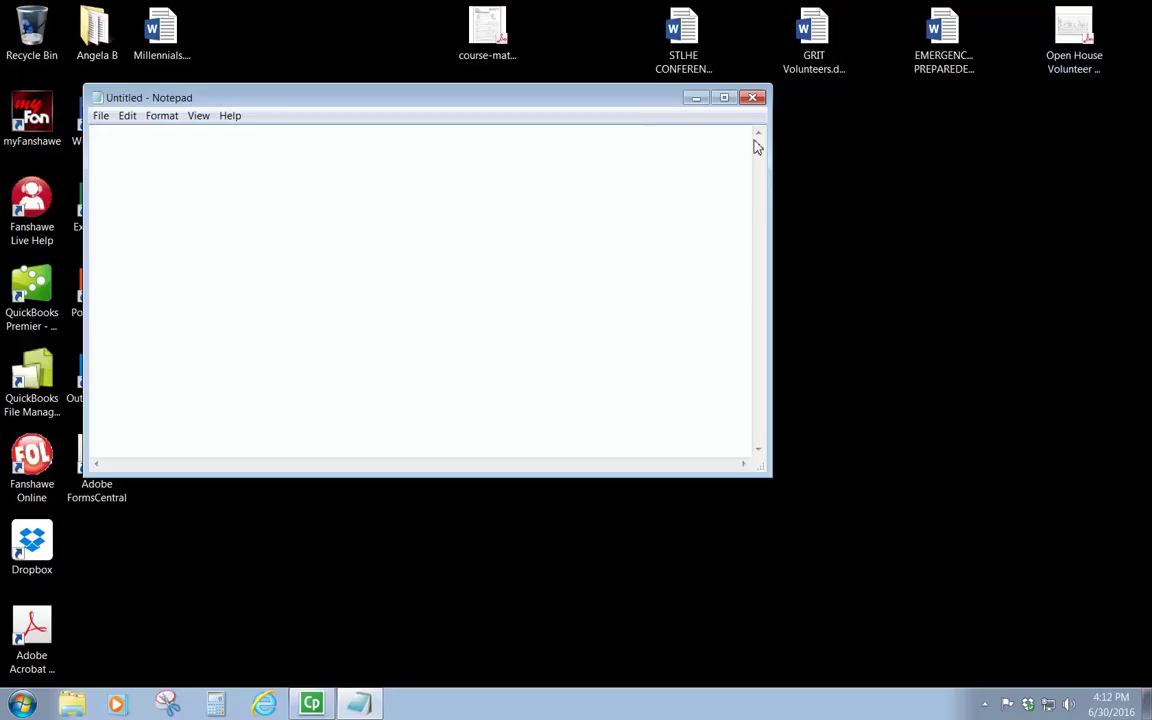
left_click_drag(538, 101, 805, 205)
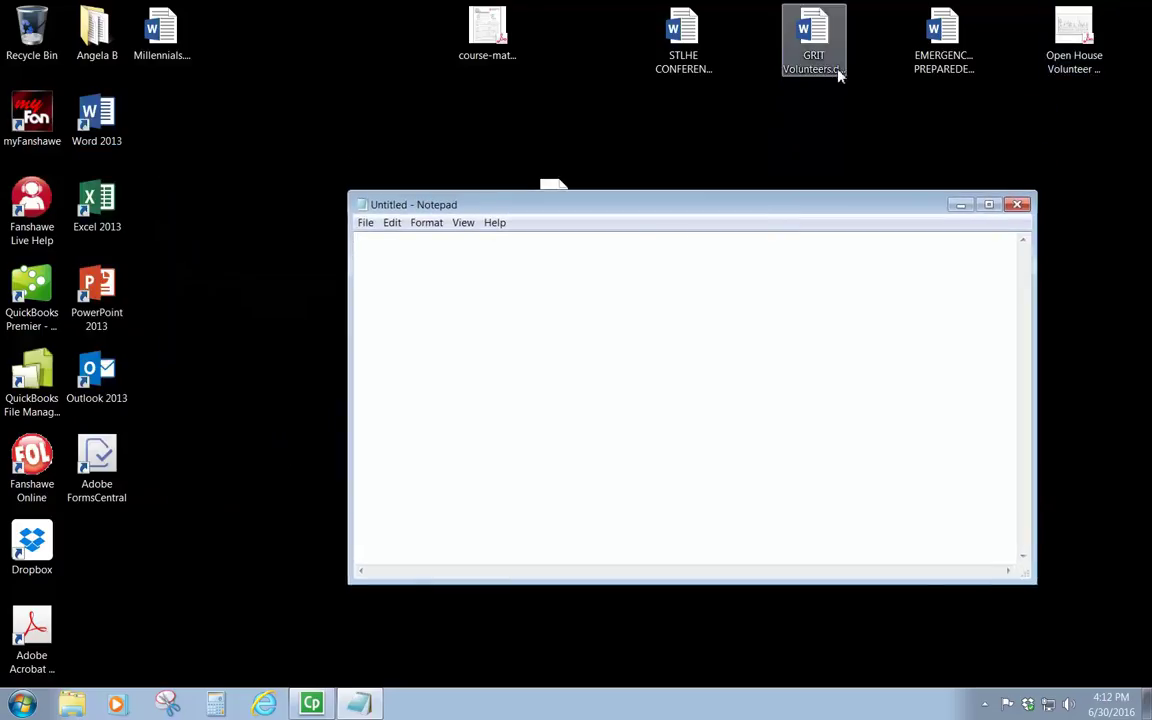
left_click_drag(687, 204, 672, 308)
left_click_drag(553, 206, 1082, 159)
left_click_drag(723, 313, 588, 150)
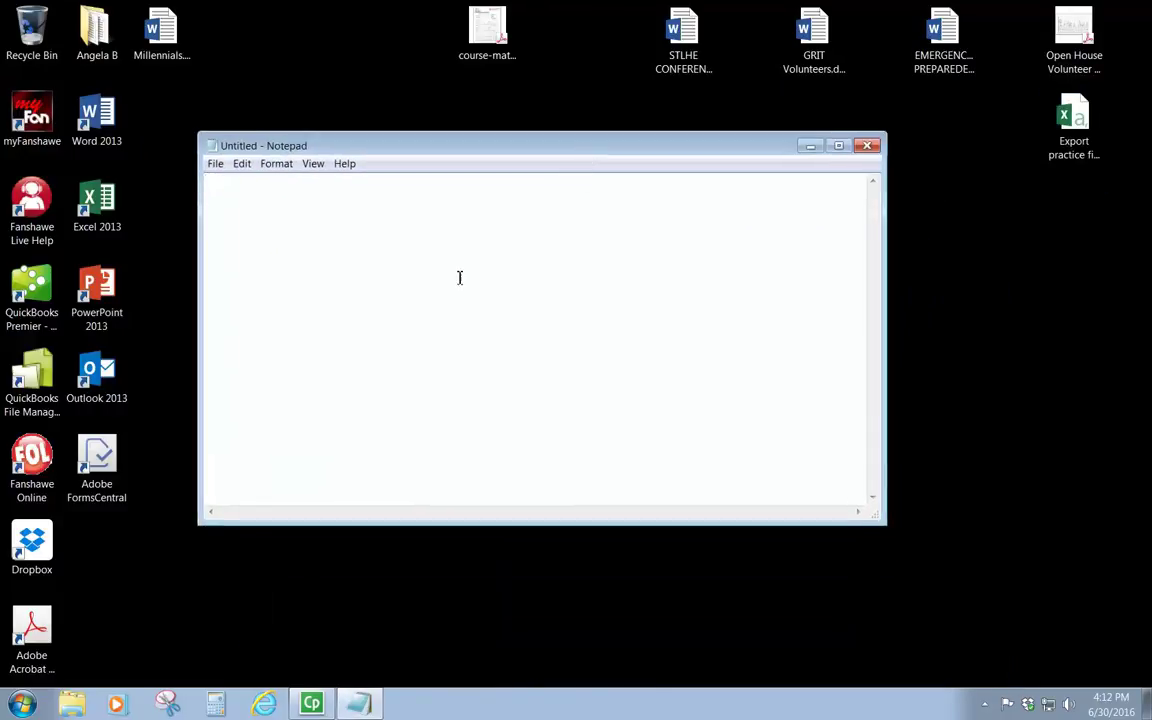
left_click(216, 164)
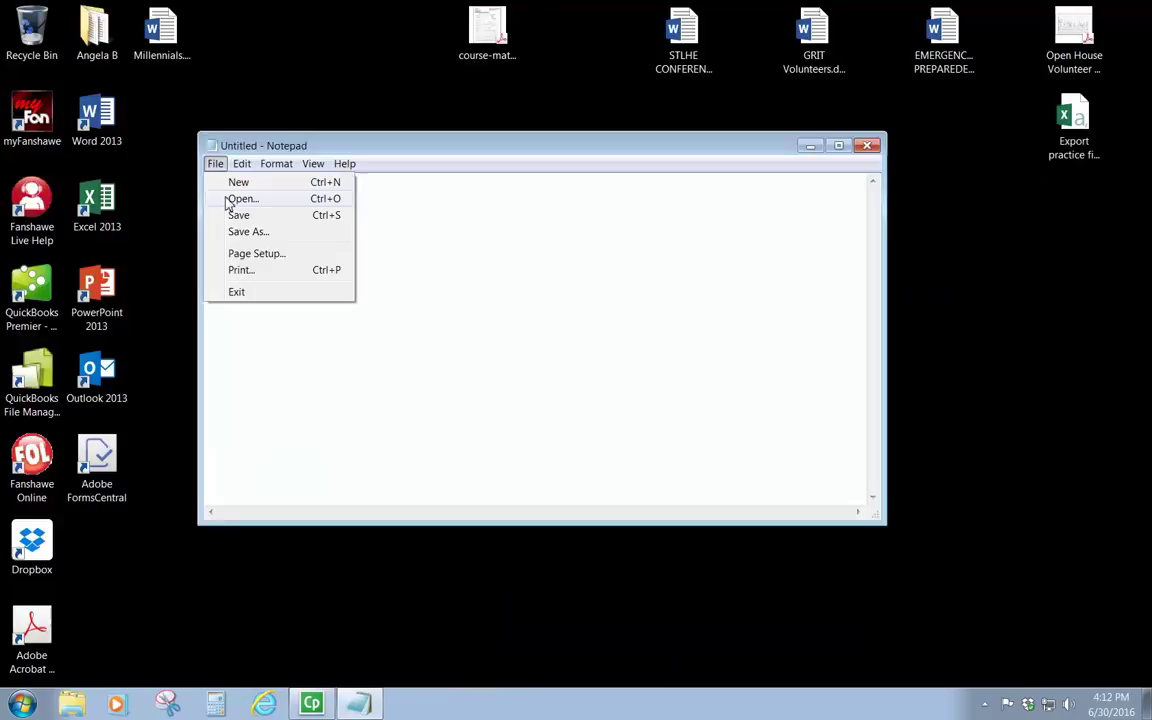
Step: In the Open dialog, select Export practice file csv format.csv with file type All Files (*.*)
left_click(237, 198)
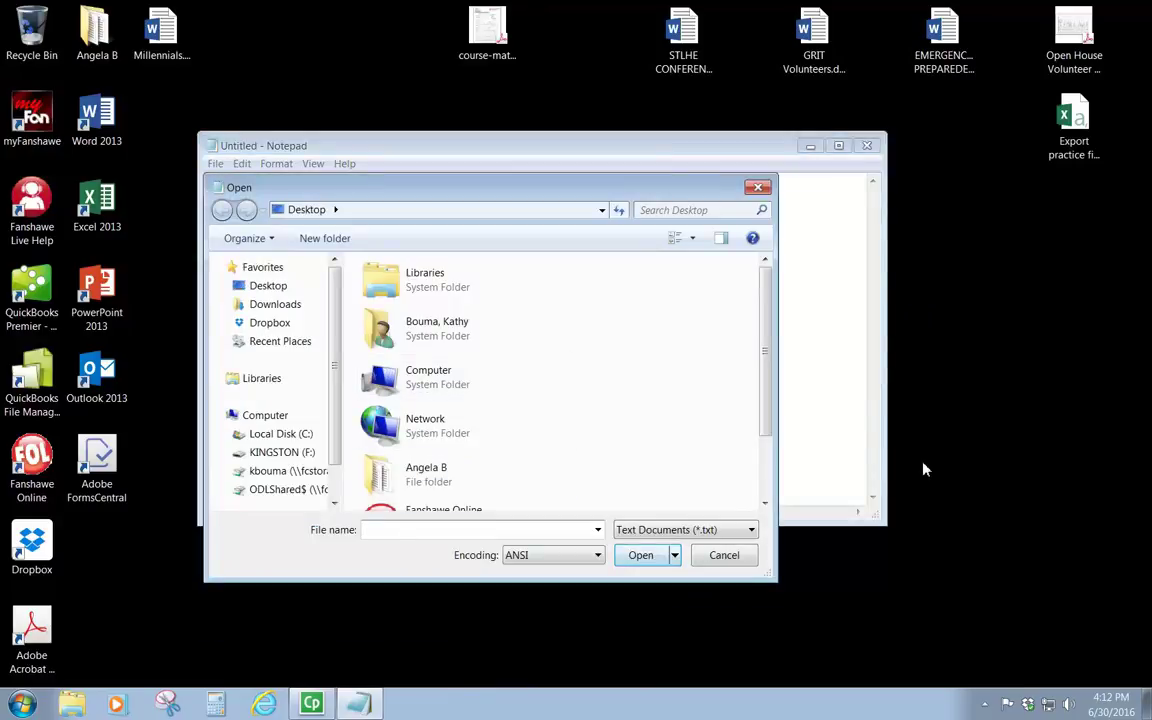
type("export")
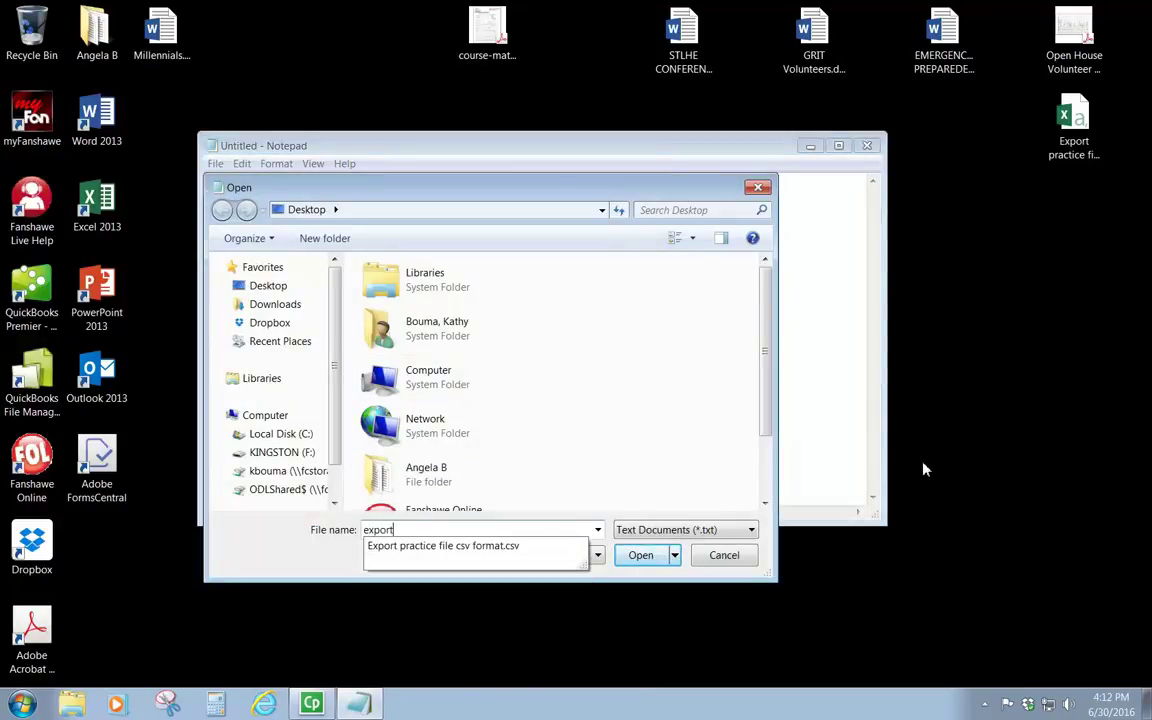
left_click(433, 547)
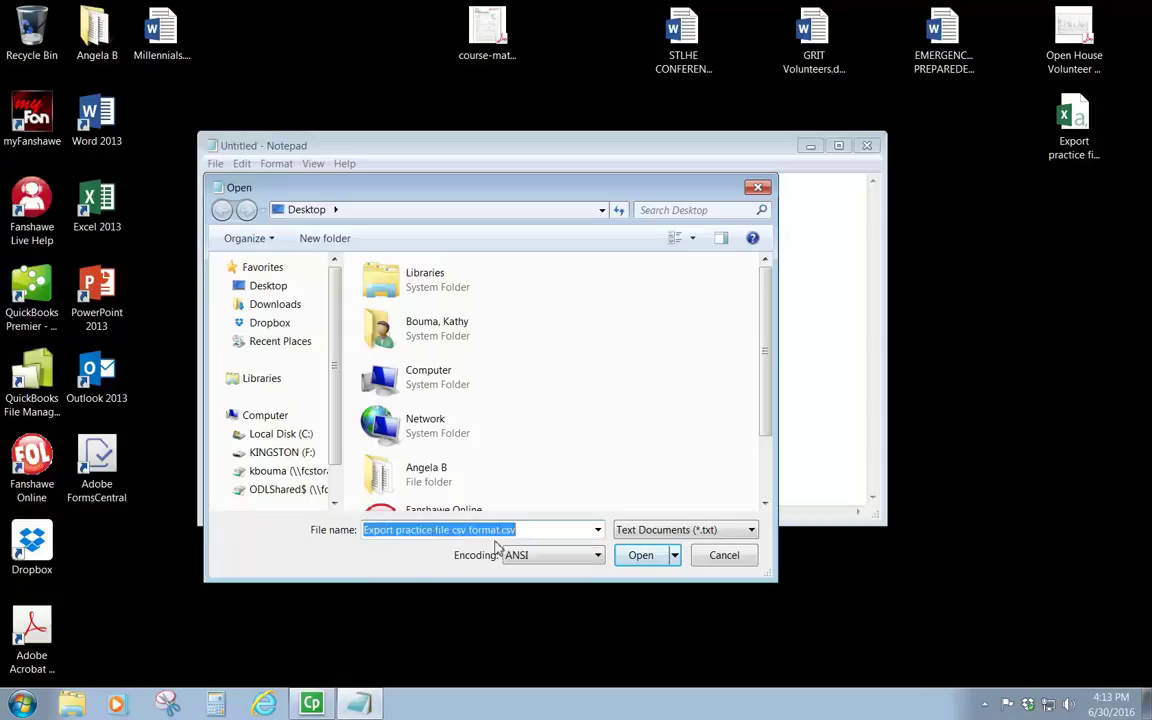
left_click(735, 531)
left_click(641, 565)
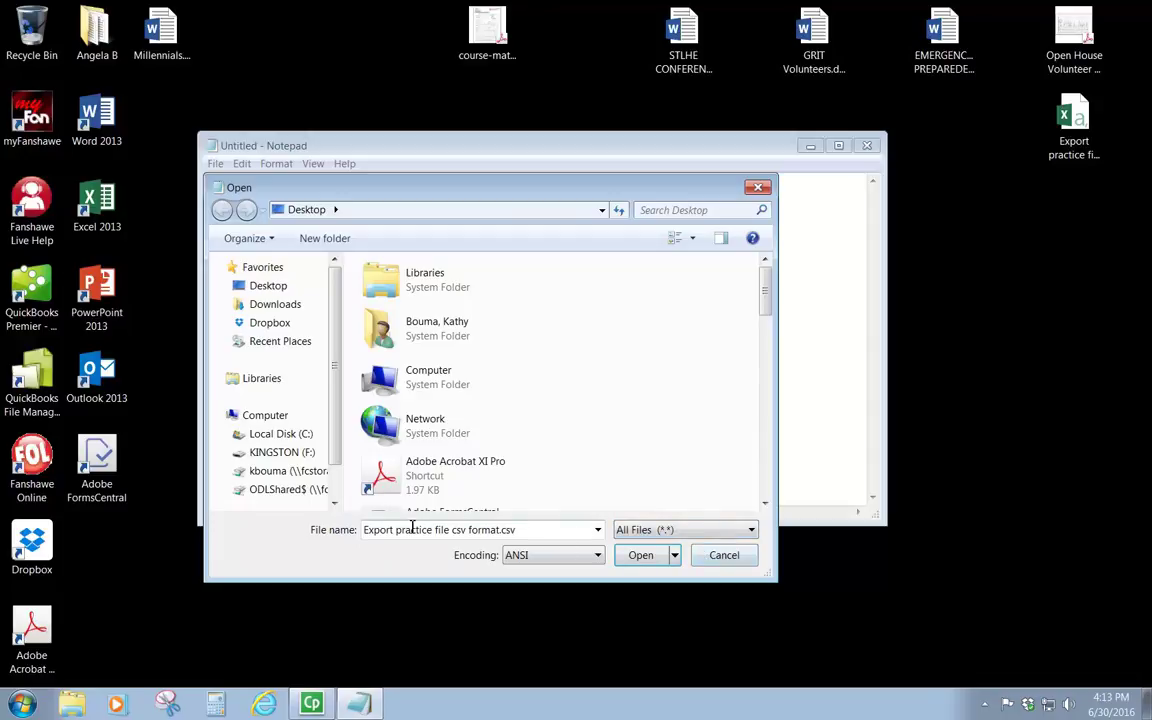
Step: Open the CSV file and maximize Notepad to show every comma-separated inventory row
left_click(642, 556)
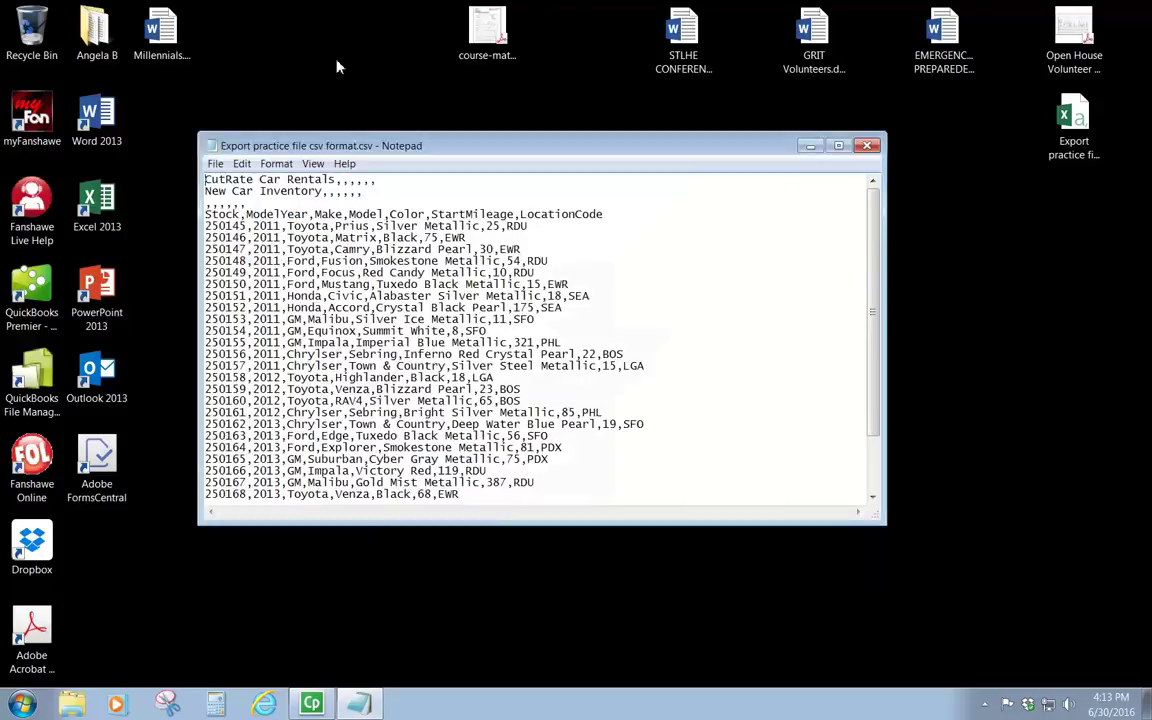
left_click(840, 147)
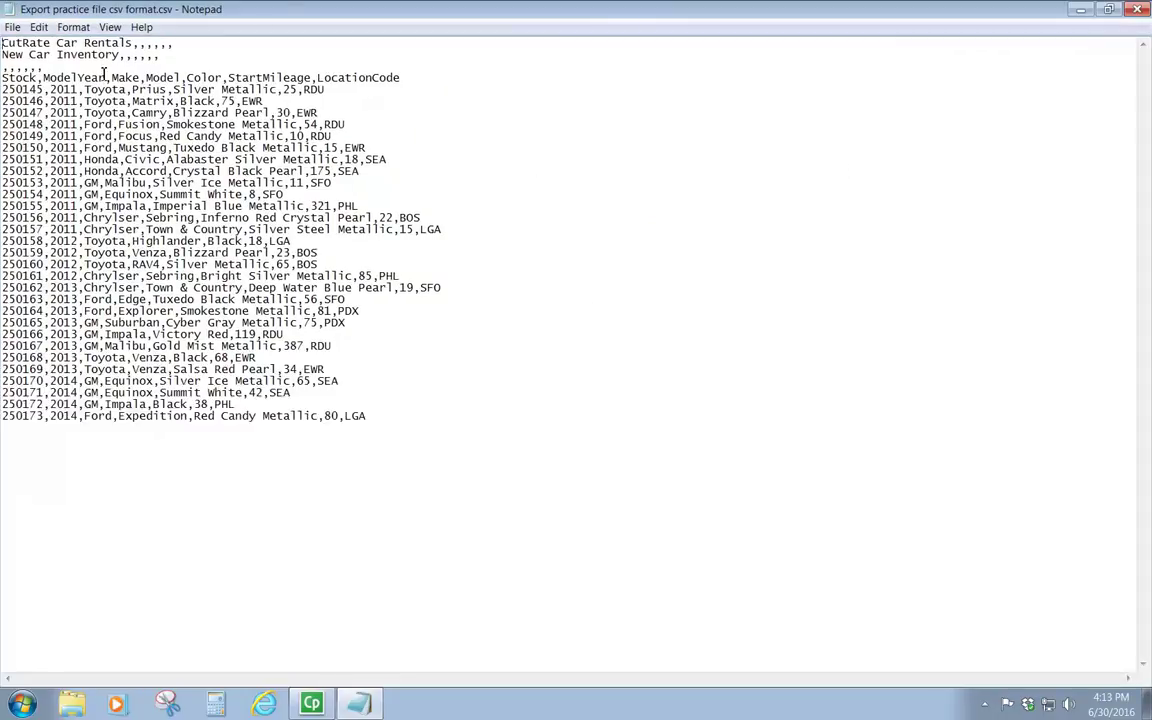